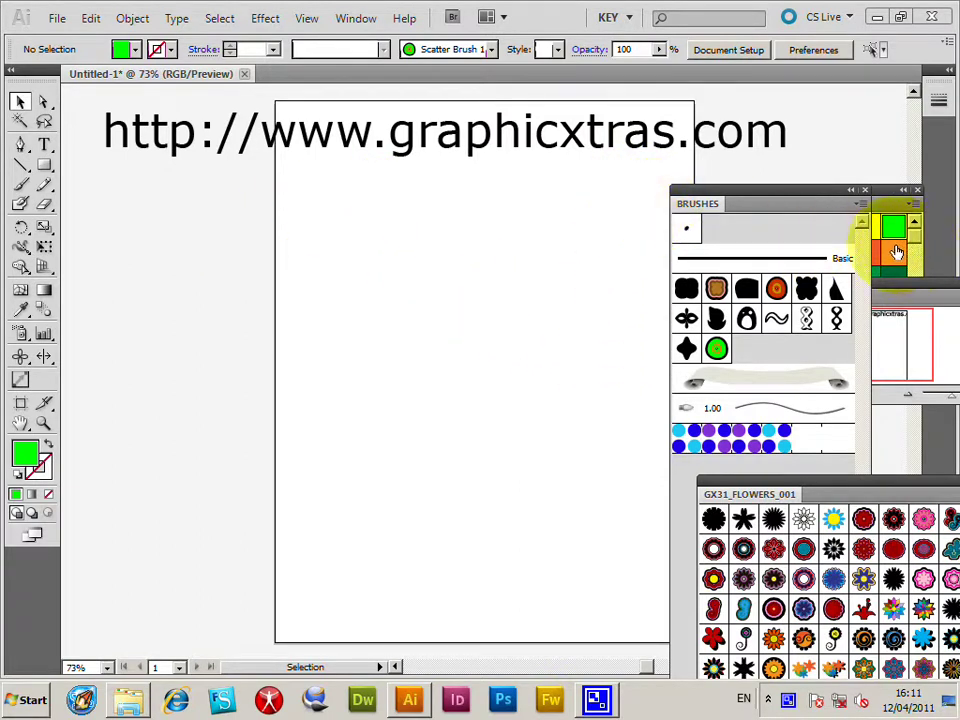
Drag the Brushes panel slightly up and left so it sits beside the artboard
{"action": "left_click_drag", "start_coordinate": [716, 210], "coordinate": [700, 203]}
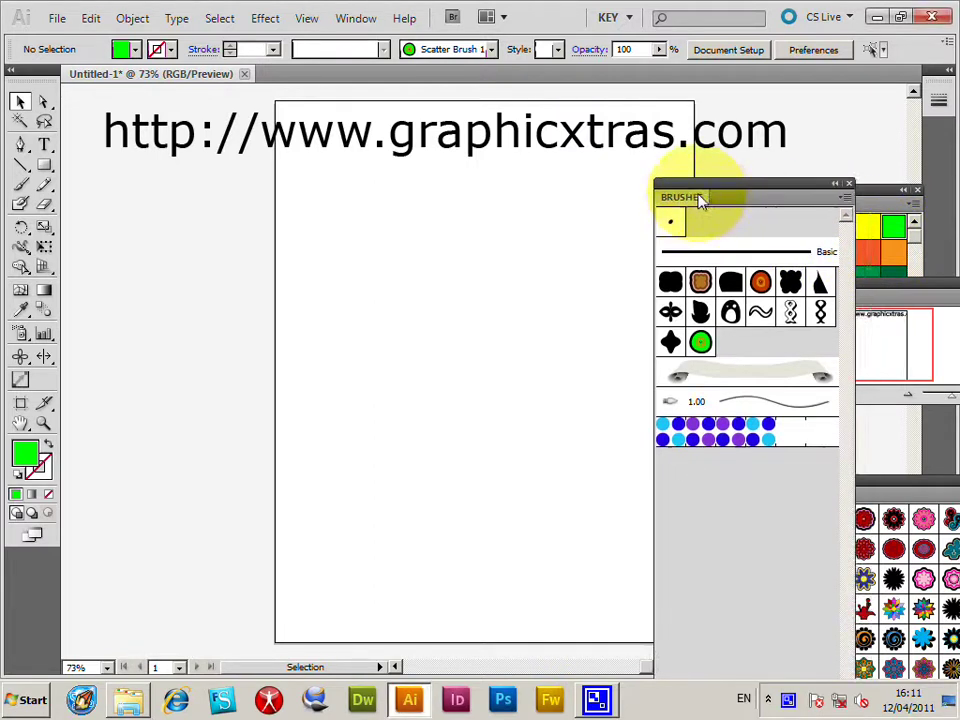
Open the GX31_Flowers_001 brush library from the Brushes panel menu and move it up and left over the Brushes panel
{"action": "left_click", "coordinate": [357, 22]}
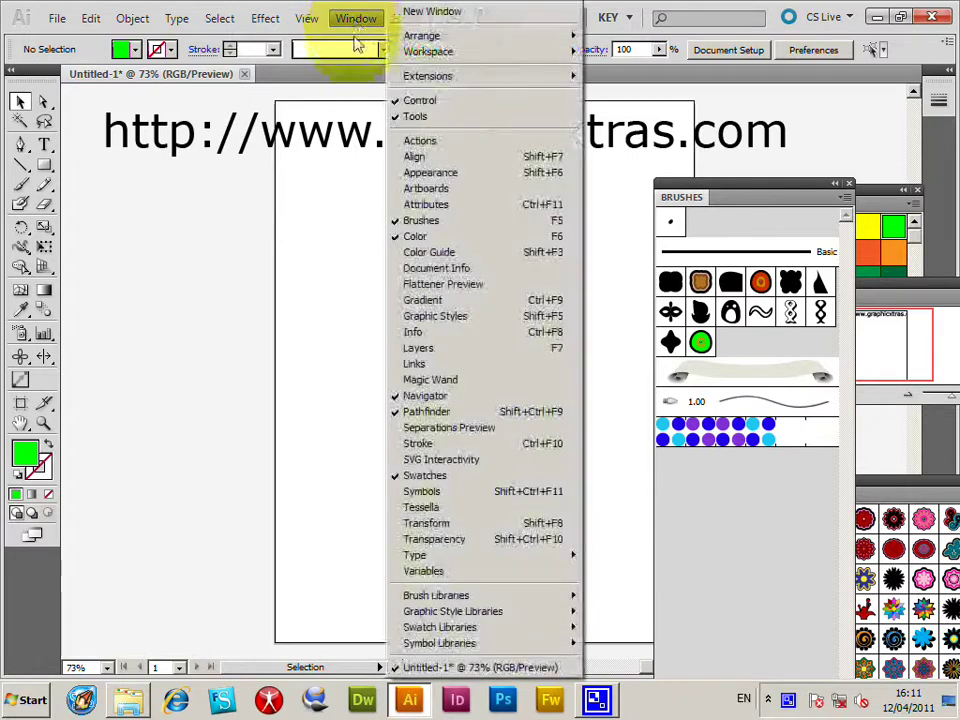
{"action": "left_click", "coordinate": [843, 205]}
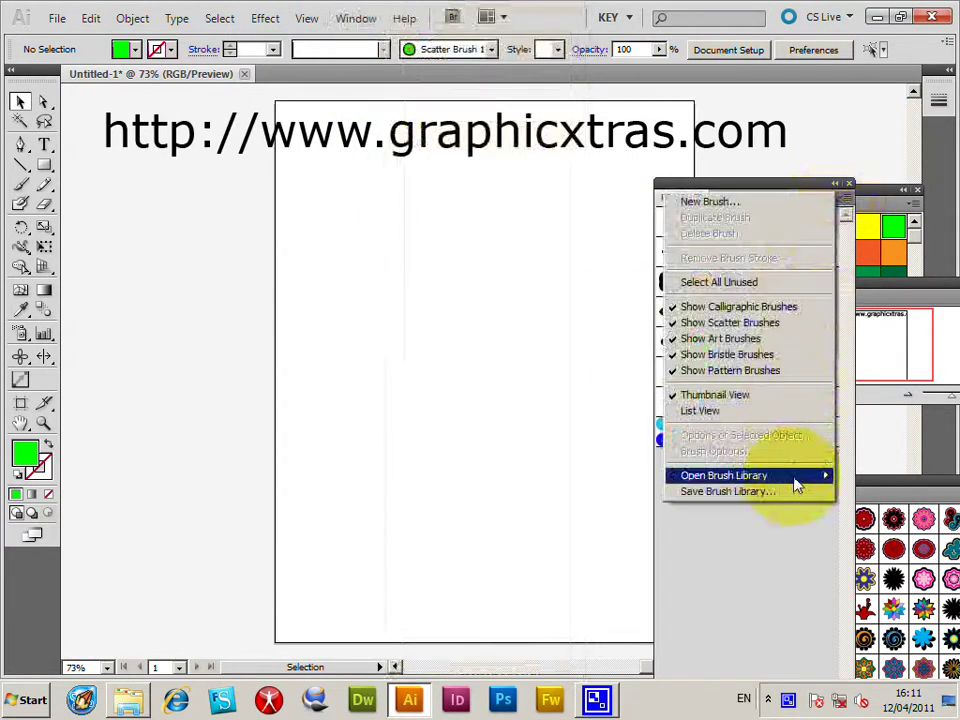
{"action": "mouse_move", "coordinate": [797, 484]}
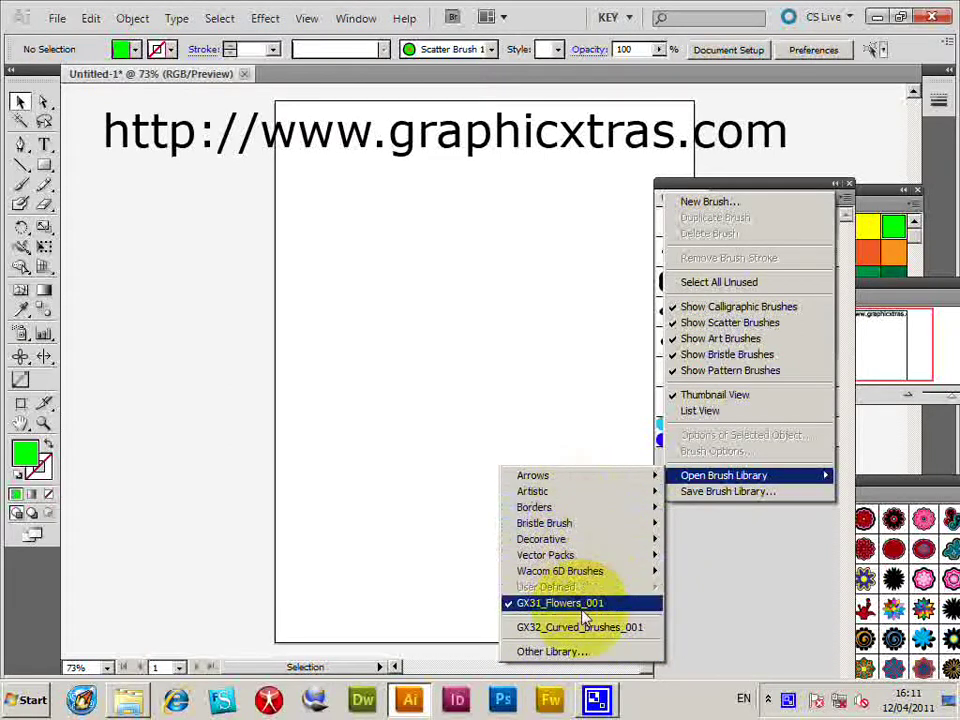
{"action": "left_click", "coordinate": [908, 485]}
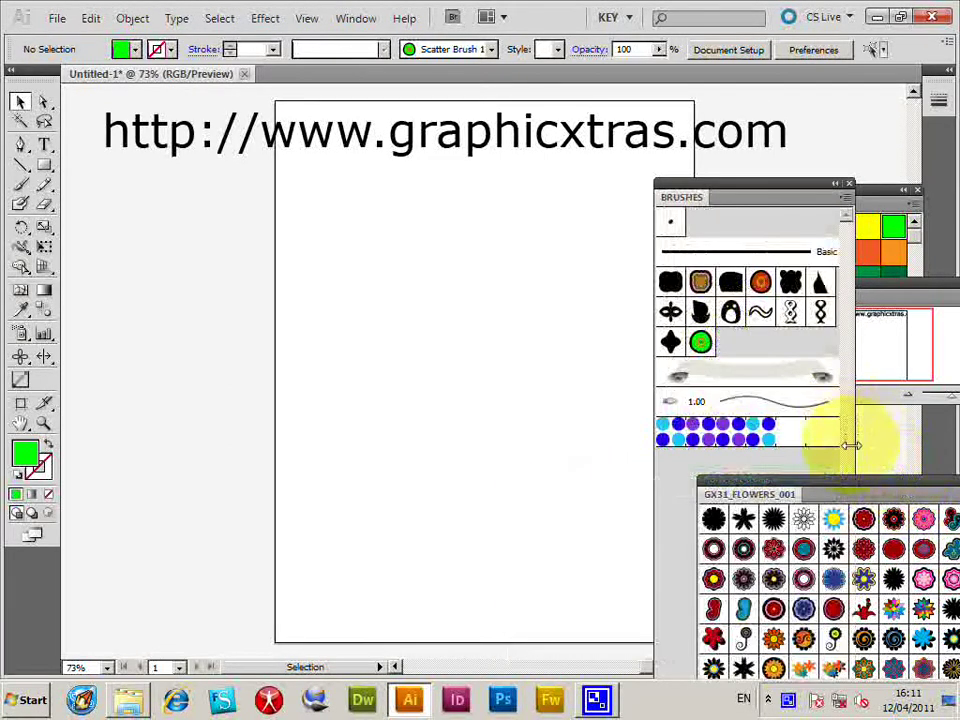
{"action": "left_click_drag", "start_coordinate": [763, 473], "coordinate": [734, 346]}
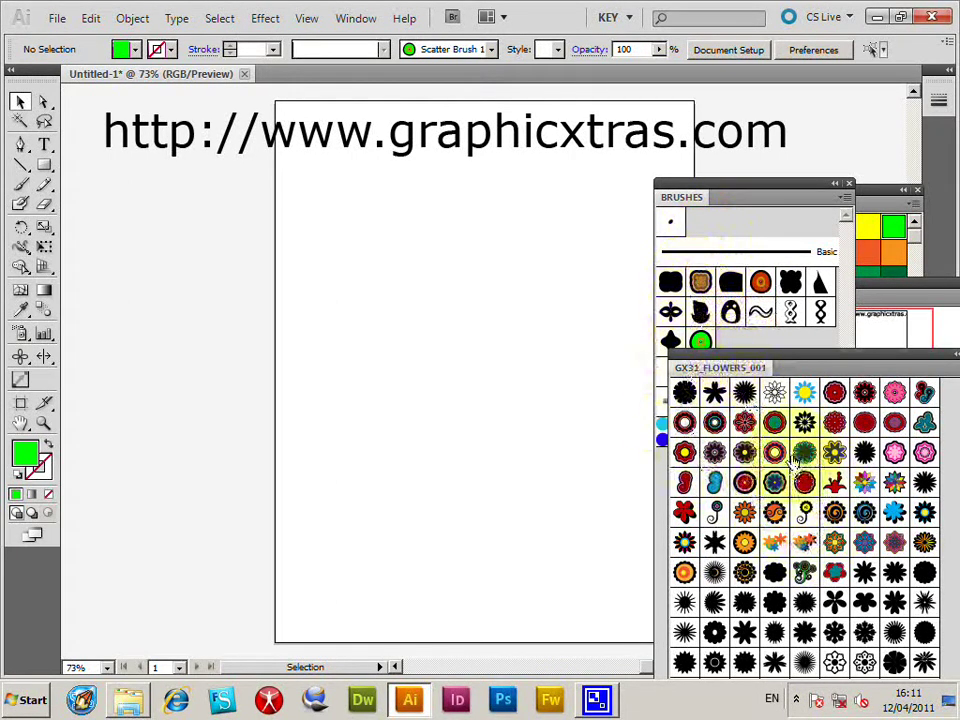
Copy four flower brushes, including the orange ring flower, into the Brushes panel and bring it forward
{"action": "left_click", "coordinate": [775, 452]}
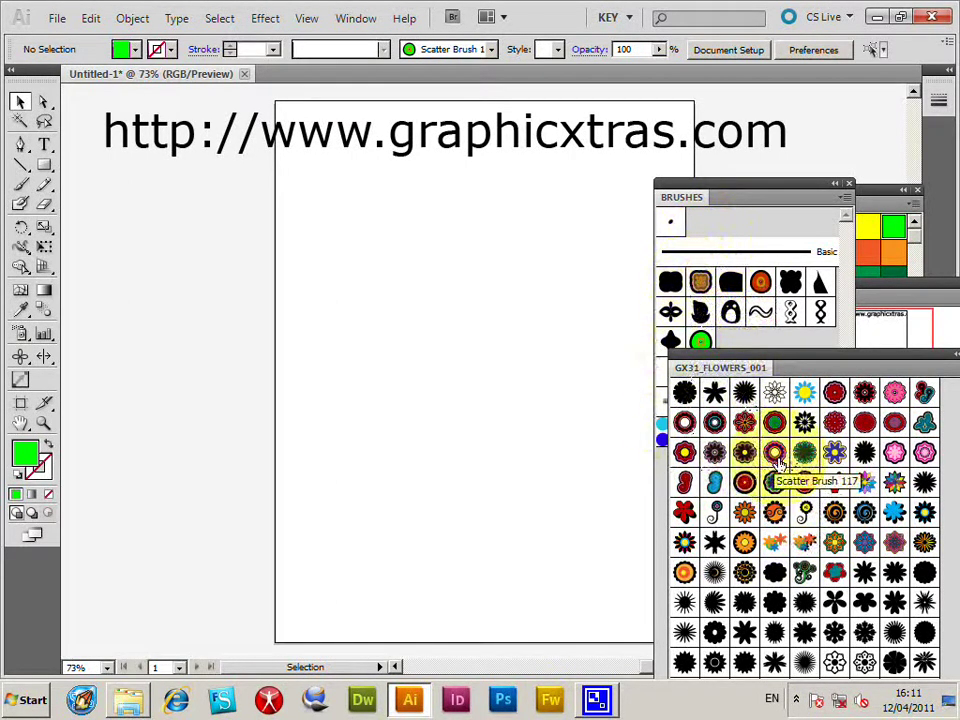
{"action": "left_click", "coordinate": [744, 482]}
{"action": "left_click", "coordinate": [744, 512]}
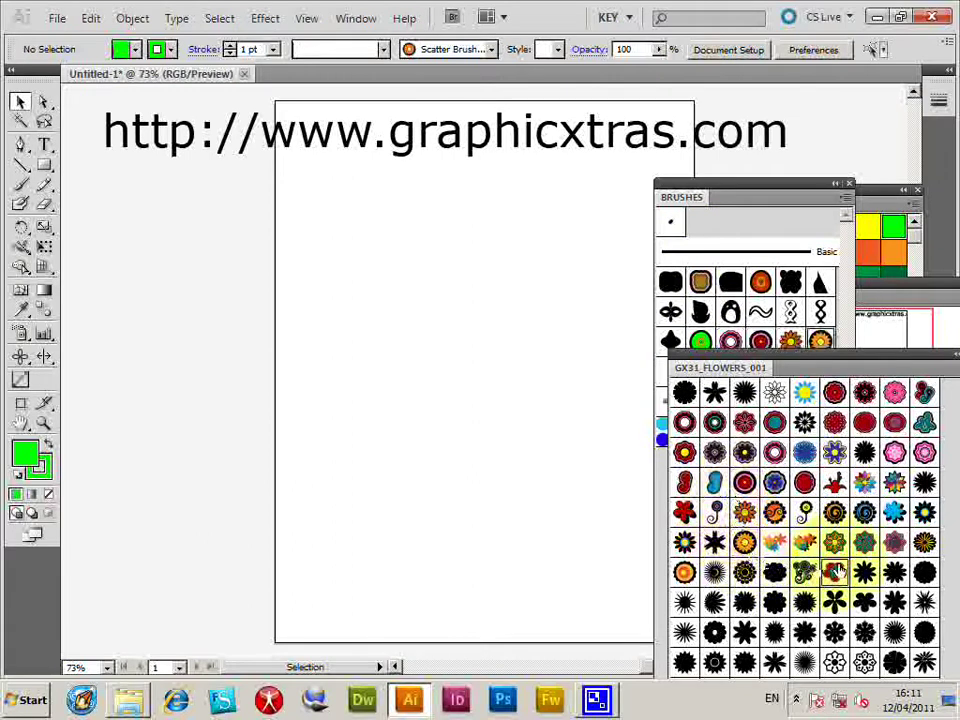
{"action": "left_click", "coordinate": [892, 422]}
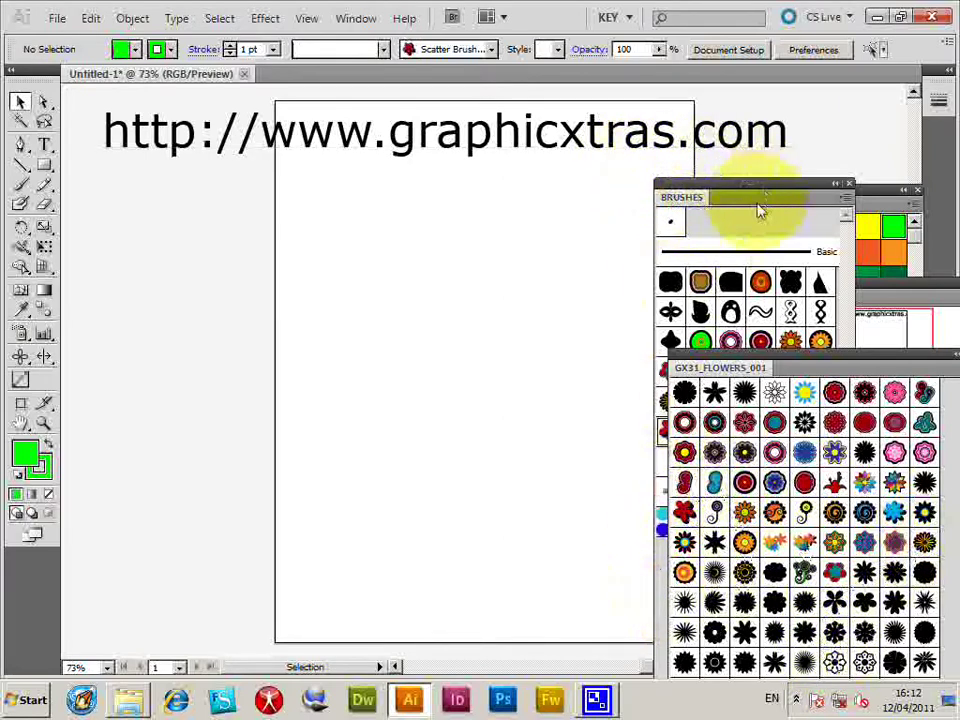
{"action": "mouse_move", "coordinate": [690, 205]}
{"action": "left_mouse_down"}
{"action": "mouse_move", "coordinate": [681, 190]}
{"action": "mouse_move", "coordinate": [709, 203]}
{"action": "mouse_move", "coordinate": [696, 211]}
{"action": "left_mouse_up"}
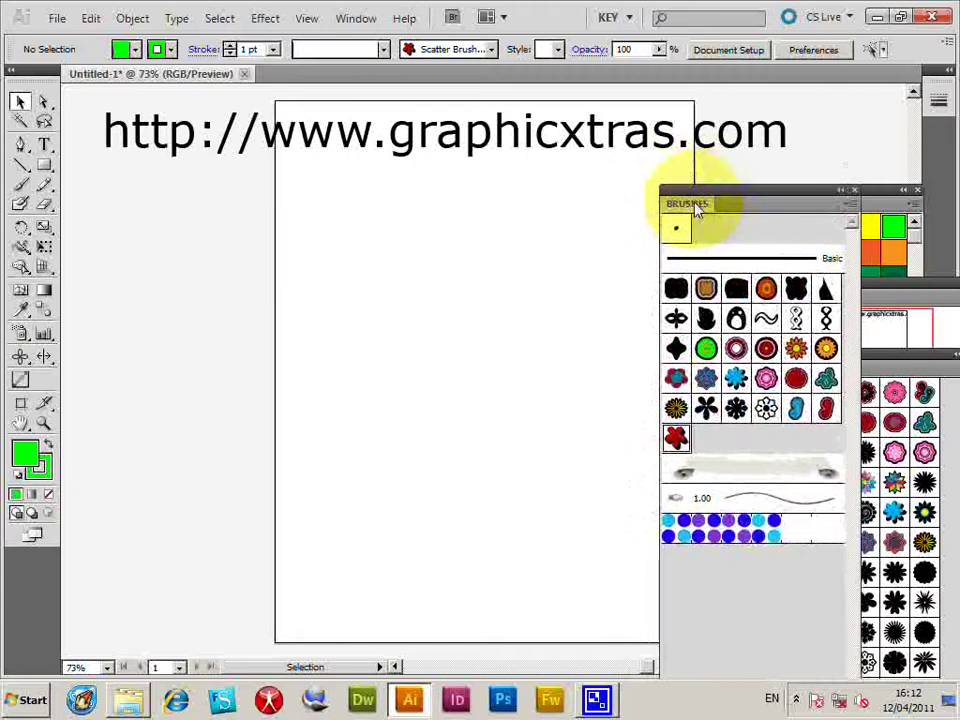
Show the Symbols panel, drag the orange-and-yellow flower onto the artboard, then drag it into Symbols
{"action": "left_click", "coordinate": [362, 22]}
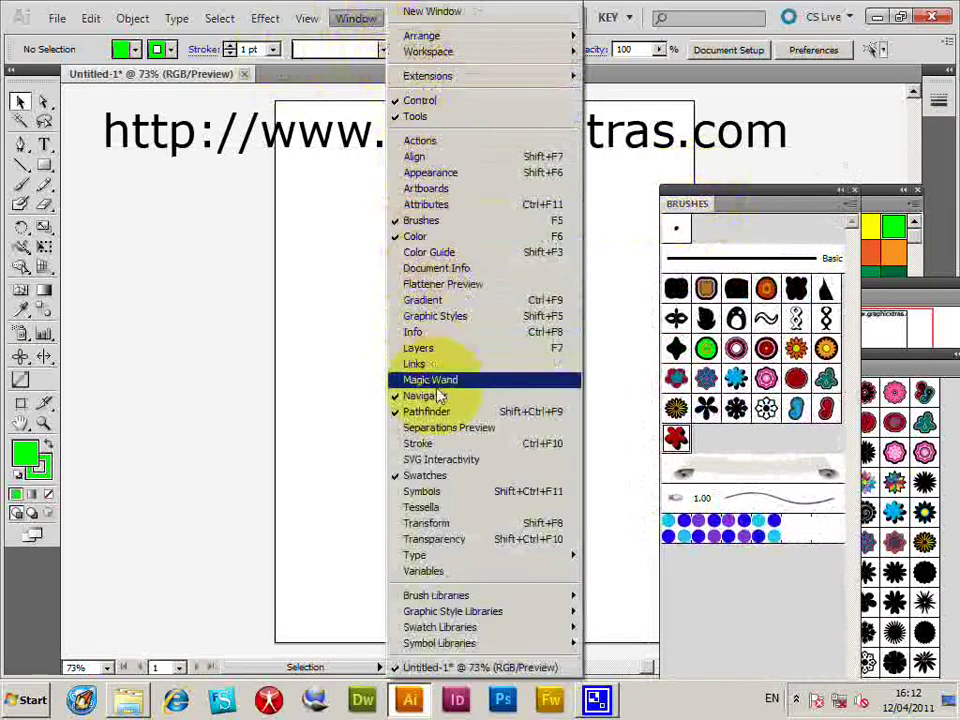
{"action": "left_click", "coordinate": [450, 491]}
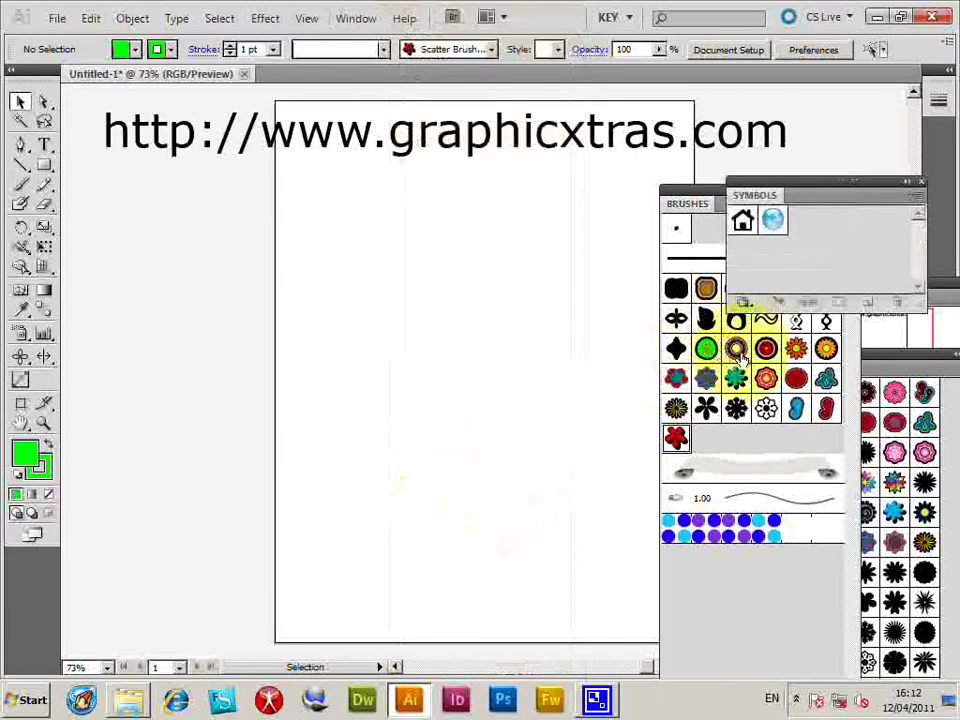
{"action": "left_click", "coordinate": [676, 408]}
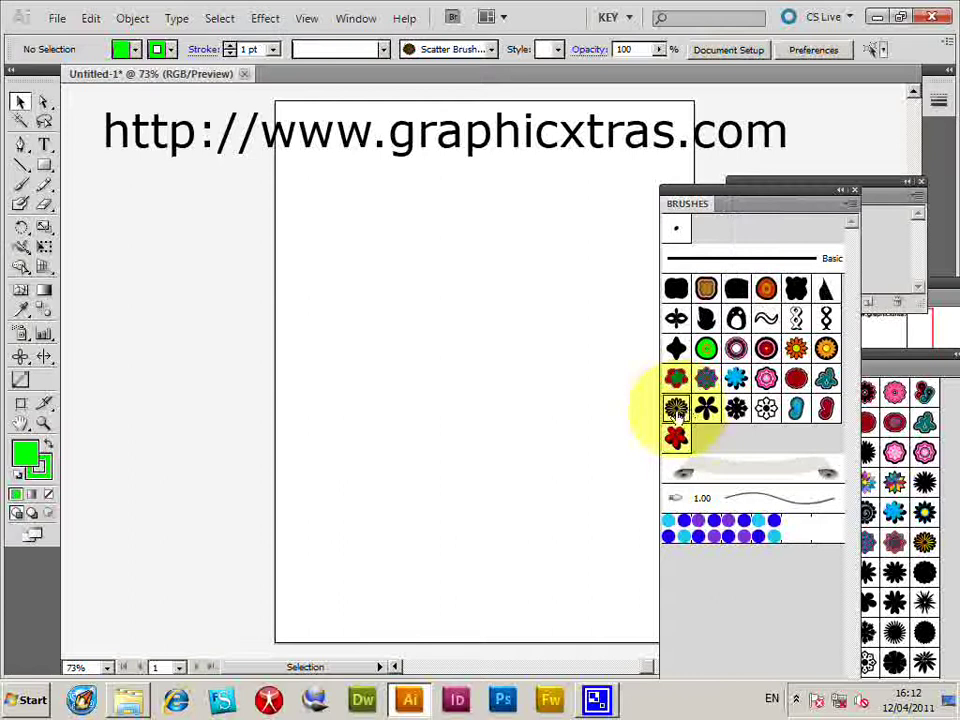
{"action": "left_click_drag", "start_coordinate": [676, 408], "coordinate": [400, 320]}
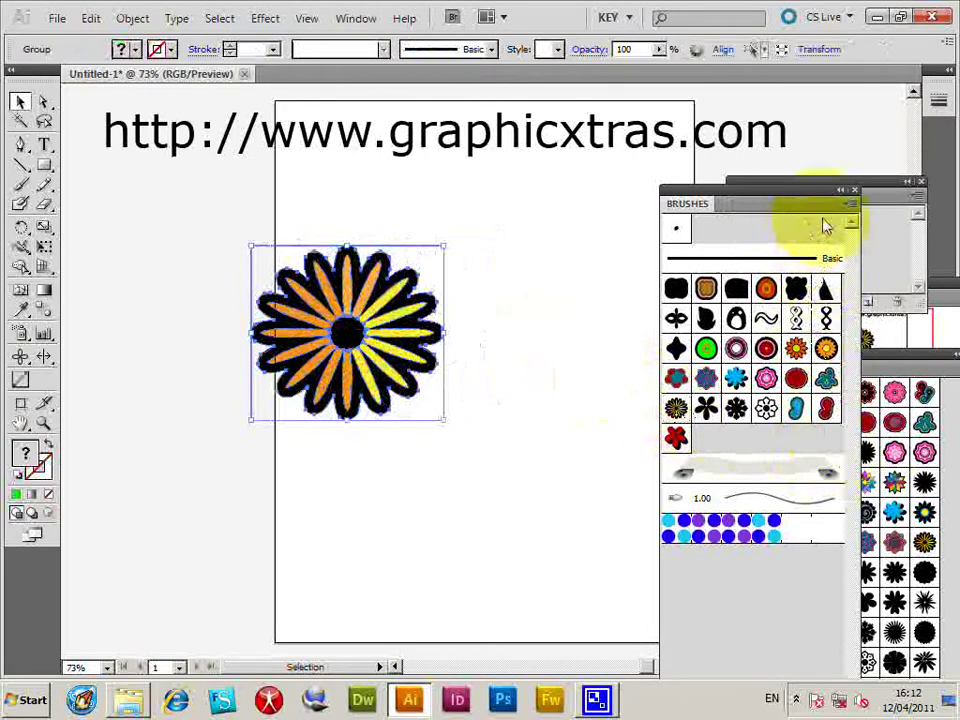
{"action": "left_click_drag", "start_coordinate": [382, 326], "coordinate": [786, 258]}
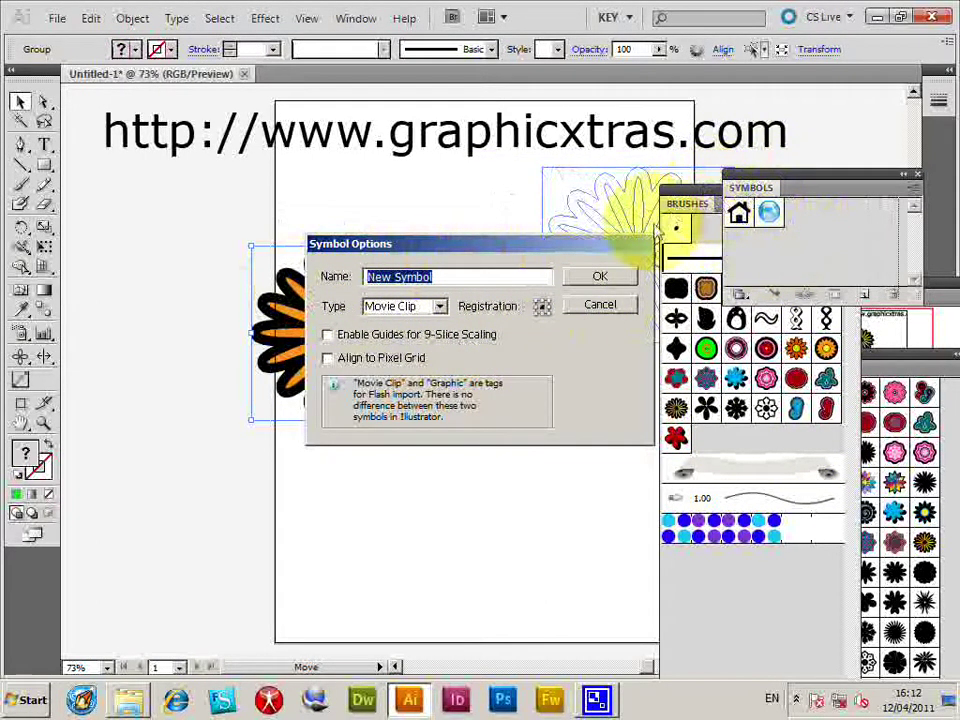
Set the new symbol's type to Graphic and confirm creating the flower symbol
{"action": "left_click", "coordinate": [422, 308]}
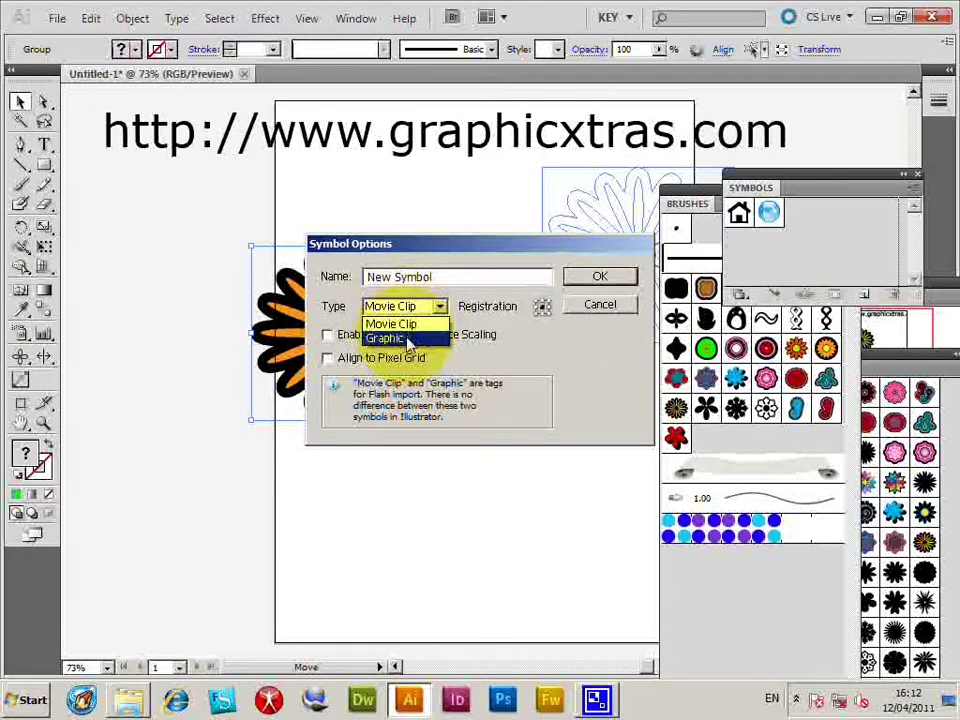
{"action": "left_click", "coordinate": [482, 262]}
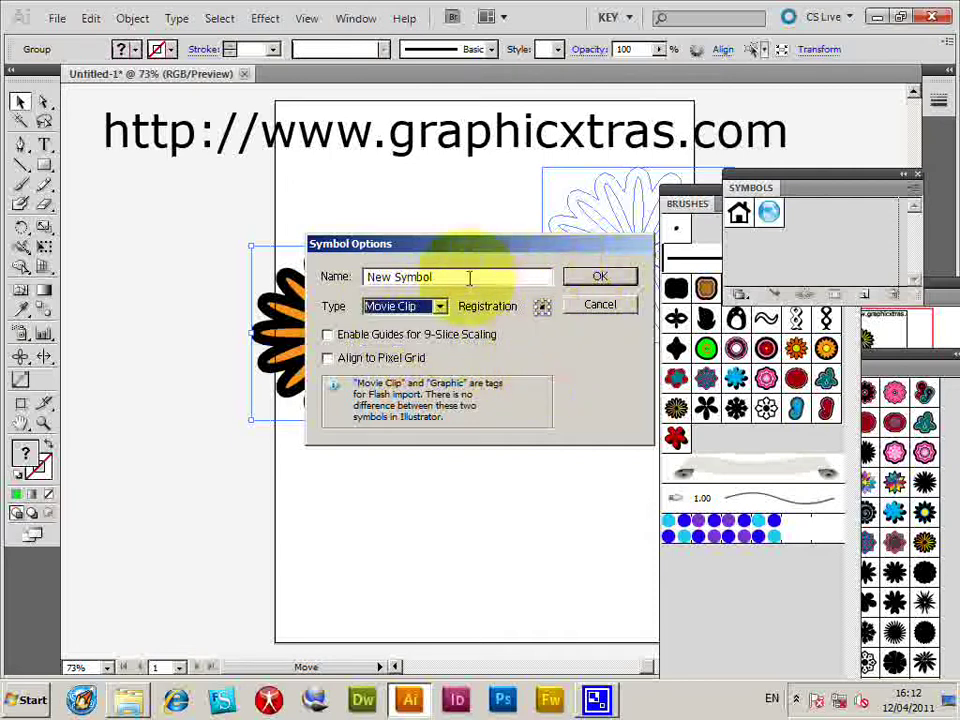
{"action": "left_click", "coordinate": [412, 306]}
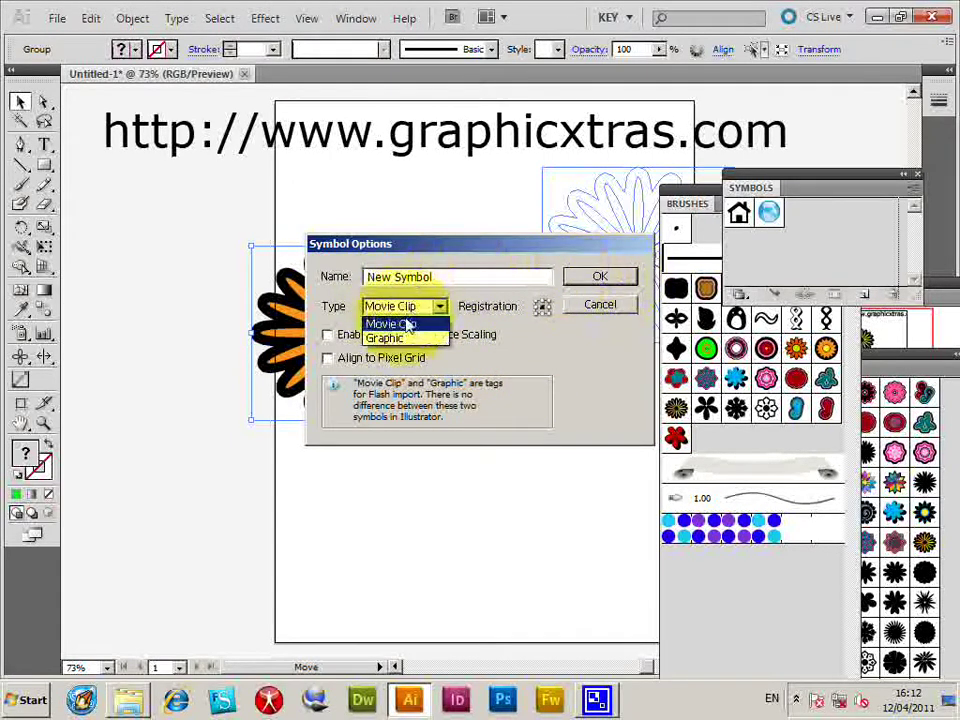
{"action": "left_click", "coordinate": [388, 338]}
{"action": "left_click", "coordinate": [626, 281]}
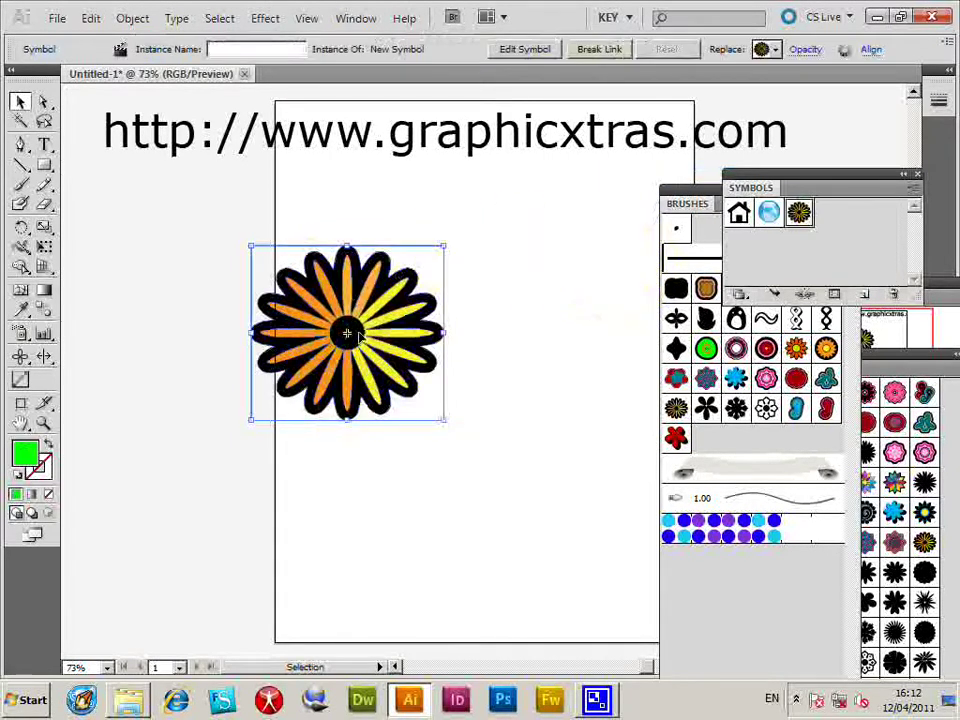
Delete the flower symbol instance from the artboard
{"action": "left_click", "coordinate": [418, 220]}
{"action": "left_click", "coordinate": [386, 298]}
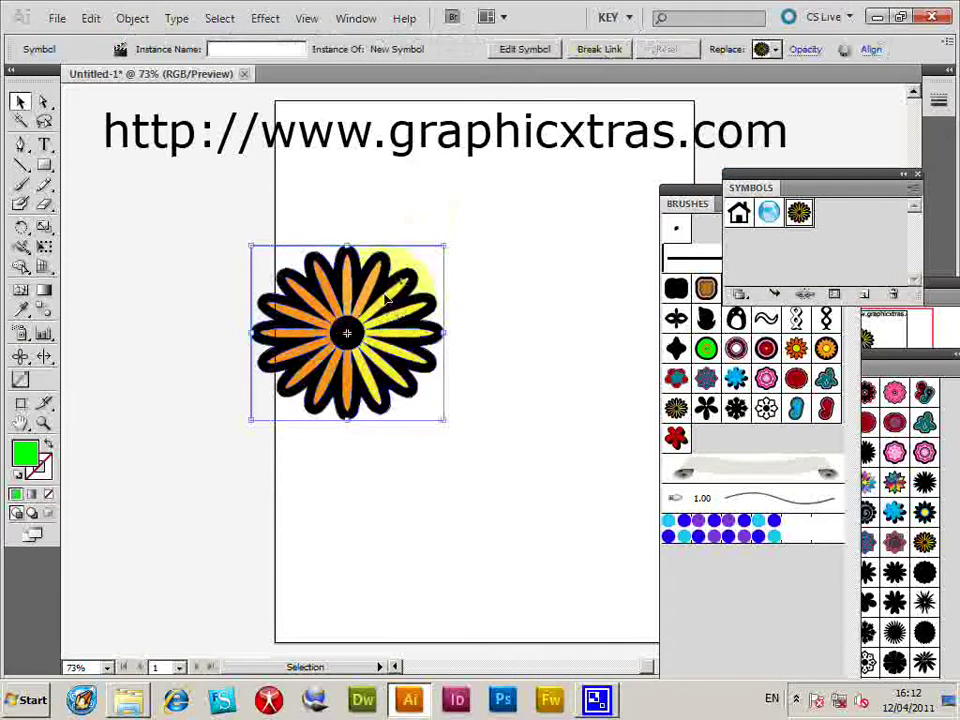
{"action": "key", "text": "Delete"}
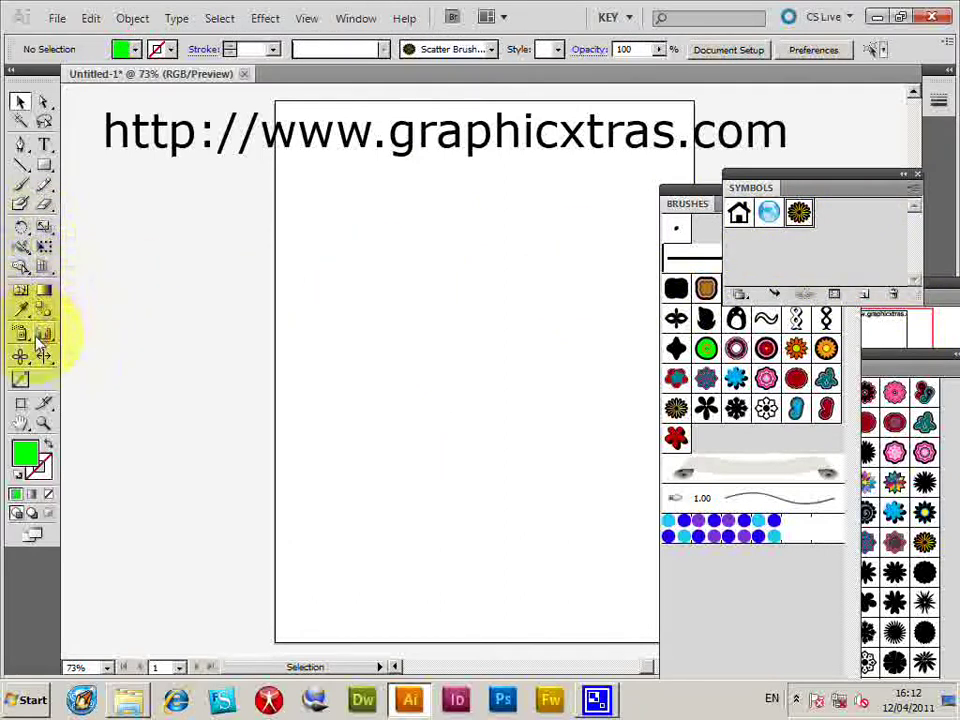
Spray flower symbols across the artboard, delete them all, and return to the Selection tool
{"action": "mouse_move", "coordinate": [27, 343]}
{"action": "left_mouse_down"}
{"action": "mouse_move", "coordinate": [40, 330]}
{"action": "mouse_move", "coordinate": [105, 336]}
{"action": "left_mouse_up"}
{"action": "mouse_move", "coordinate": [233, 391]}
{"action": "left_mouse_down"}
{"action": "mouse_move", "coordinate": [456, 385]}
{"action": "mouse_move", "coordinate": [420, 343]}
{"action": "mouse_move", "coordinate": [324, 435]}
{"action": "mouse_move", "coordinate": [482, 456]}
{"action": "mouse_move", "coordinate": [545, 317]}
{"action": "left_mouse_up"}
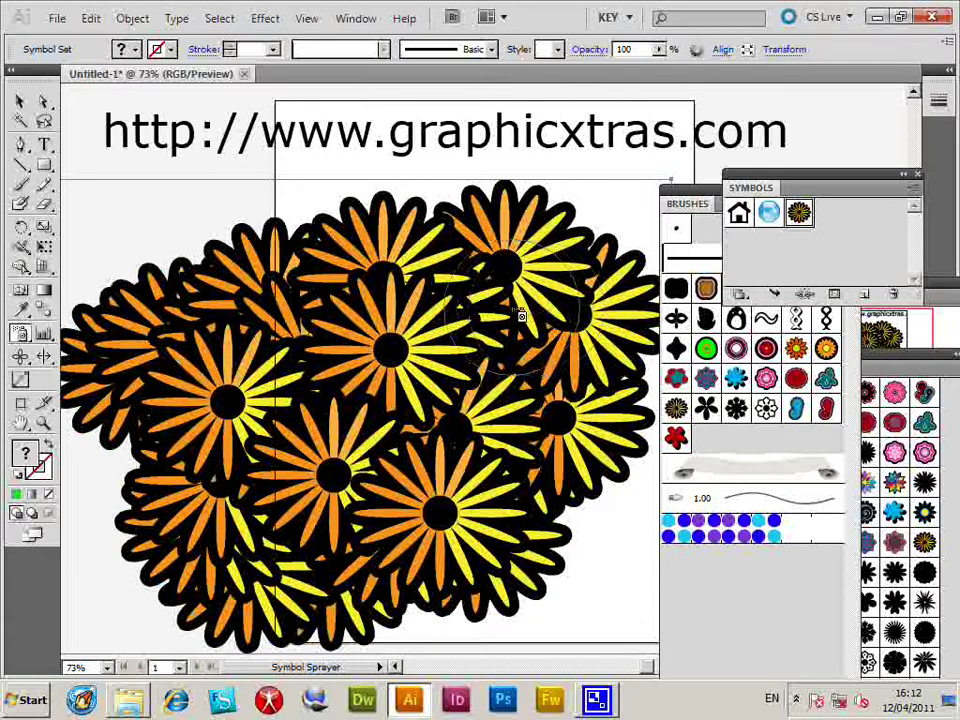
{"action": "key", "text": "Delete"}
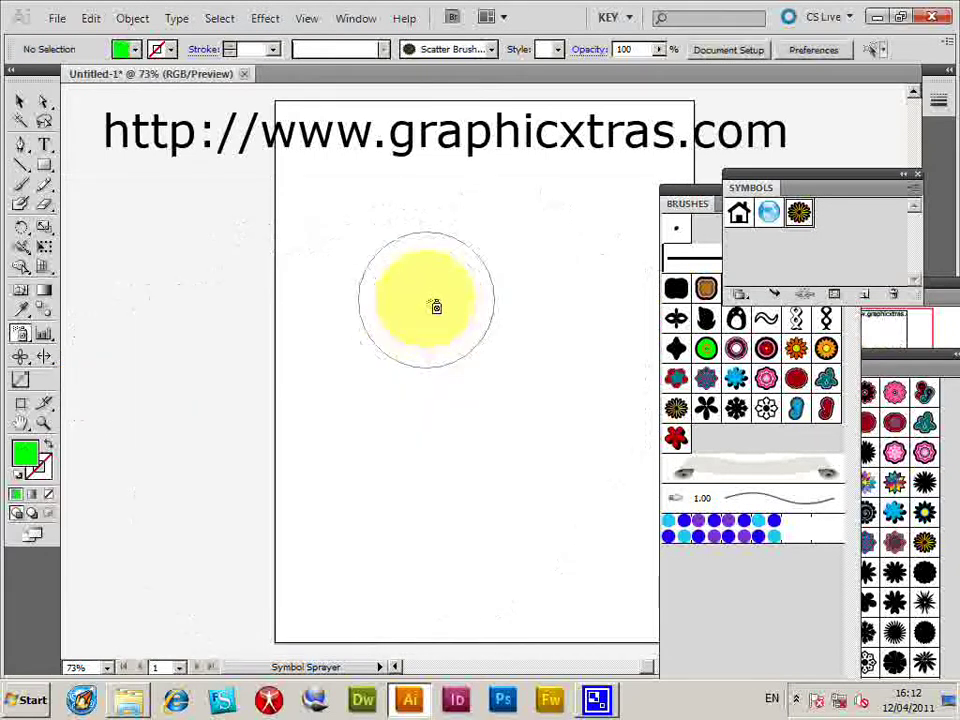
{"action": "left_click", "coordinate": [19, 101]}
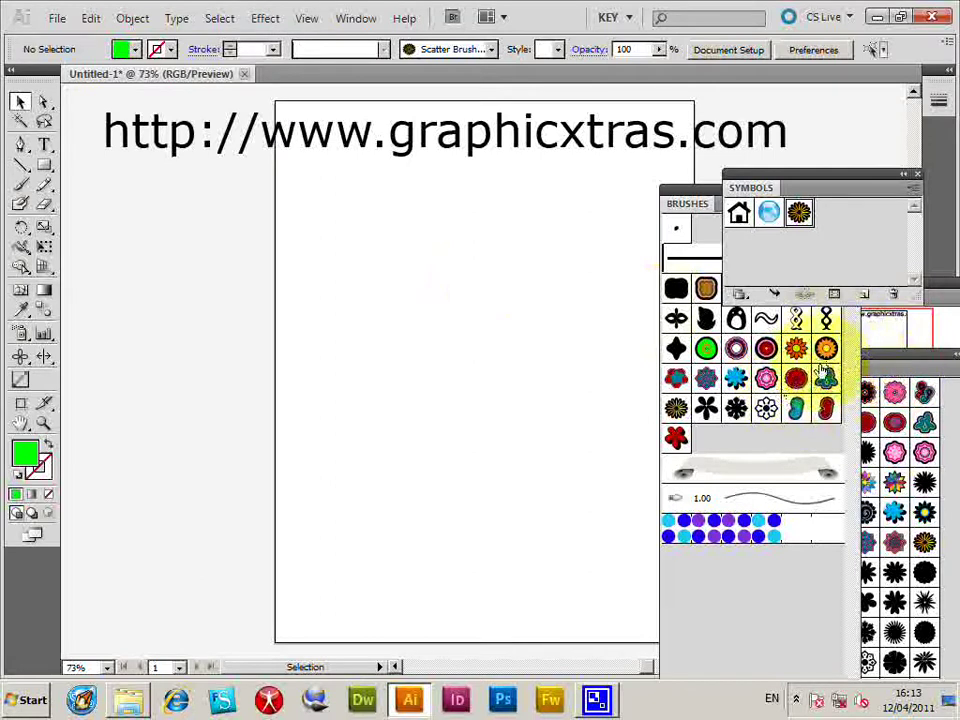
Drag the pink-and-blue flower into an enlarged Swatches panel as a pattern, then delete the artwork
{"action": "mouse_move", "coordinate": [766, 380]}
{"action": "left_mouse_down"}
{"action": "mouse_move", "coordinate": [560, 200]}
{"action": "mouse_move", "coordinate": [364, 326]}
{"action": "mouse_move", "coordinate": [300, 317]}
{"action": "mouse_move", "coordinate": [433, 498]}
{"action": "left_mouse_up"}
{"action": "left_click", "coordinate": [355, 19]}
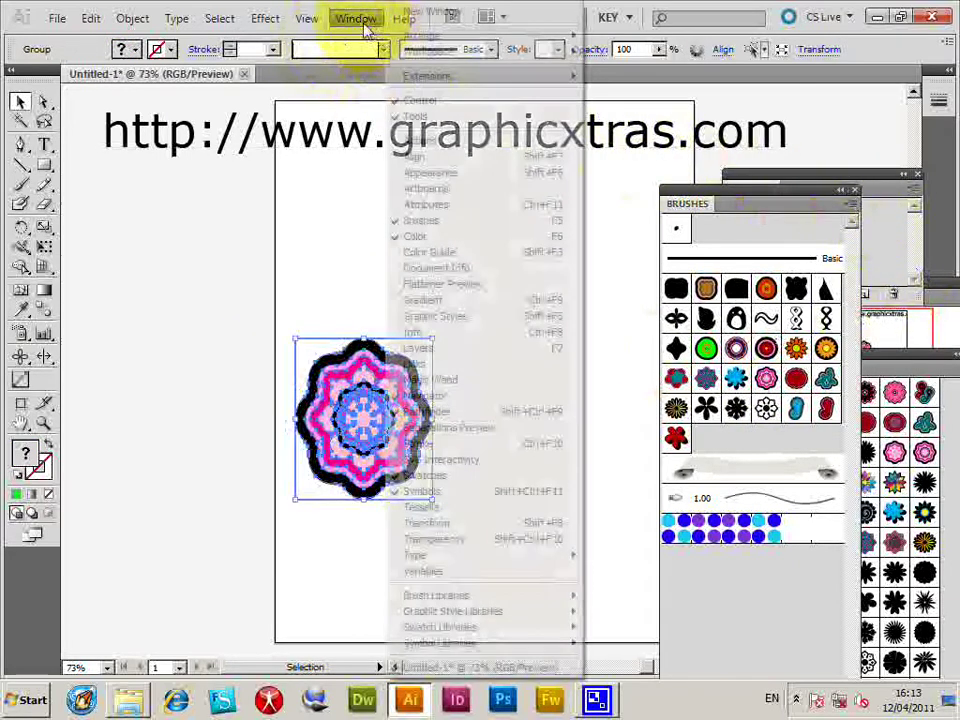
{"action": "left_click", "coordinate": [464, 478]}
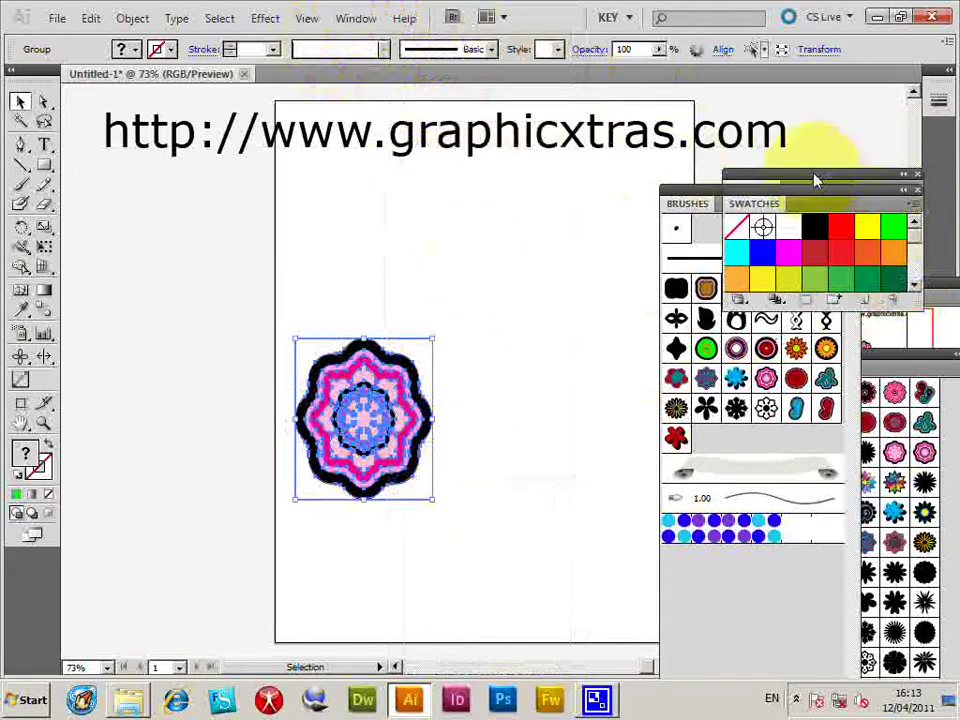
{"action": "left_click_drag", "start_coordinate": [815, 180], "coordinate": [641, 213]}
{"action": "left_click_drag", "start_coordinate": [750, 321], "coordinate": [812, 452]}
{"action": "left_click_drag", "start_coordinate": [346, 437], "coordinate": [616, 374]}
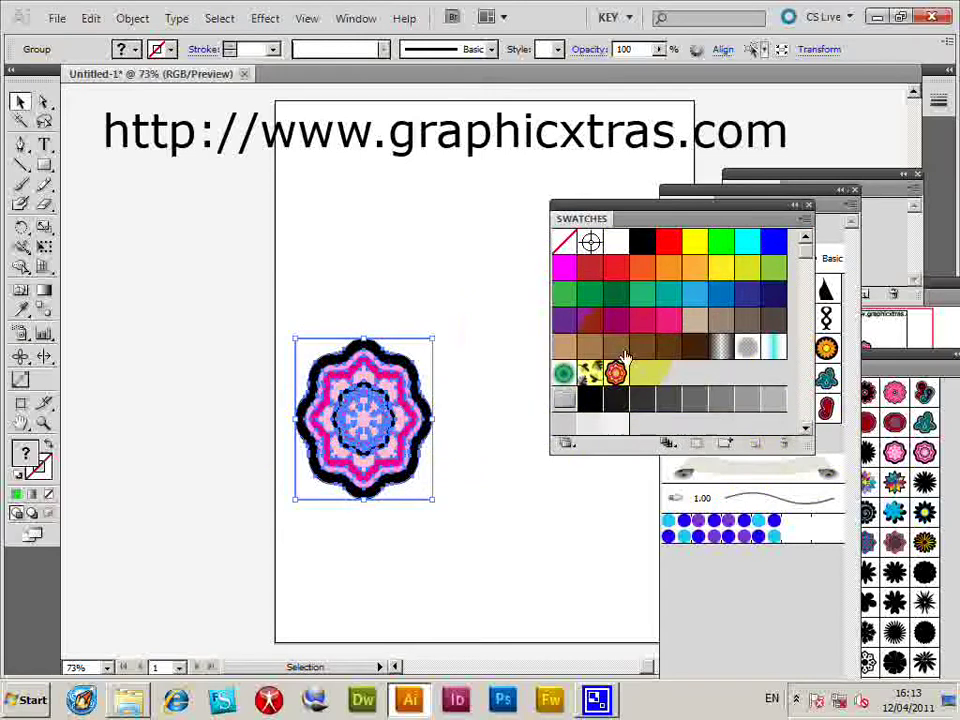
{"action": "key", "text": "Delete"}
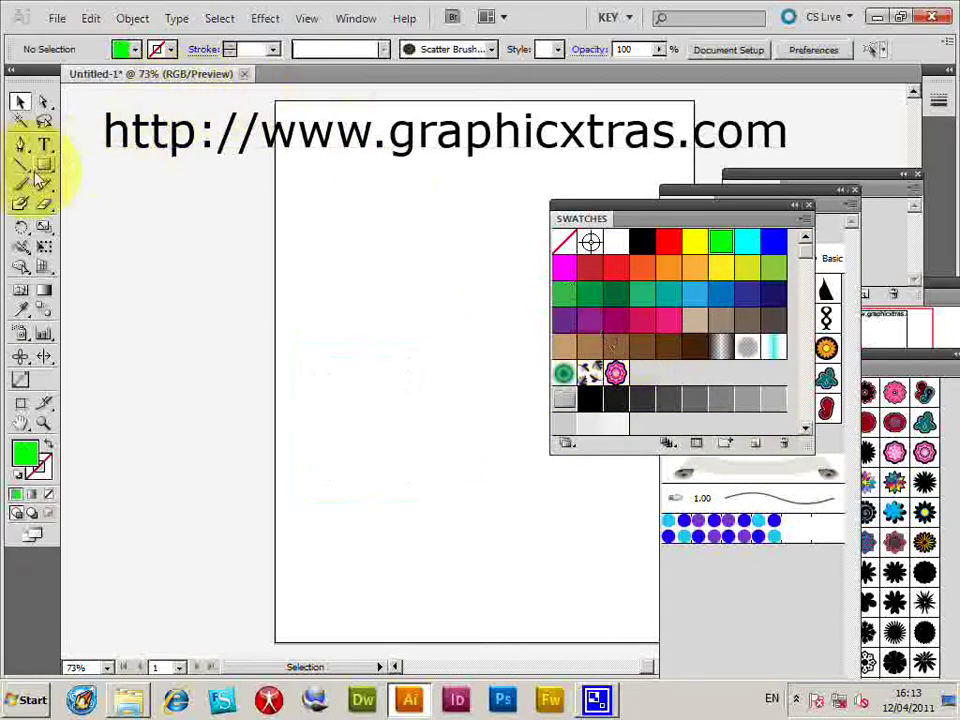
Draw a large rectangle on the artboard's left side and fill it with the pink flower pattern
{"action": "left_click", "coordinate": [44, 165]}
{"action": "left_click_drag", "start_coordinate": [132, 187], "coordinate": [532, 586]}
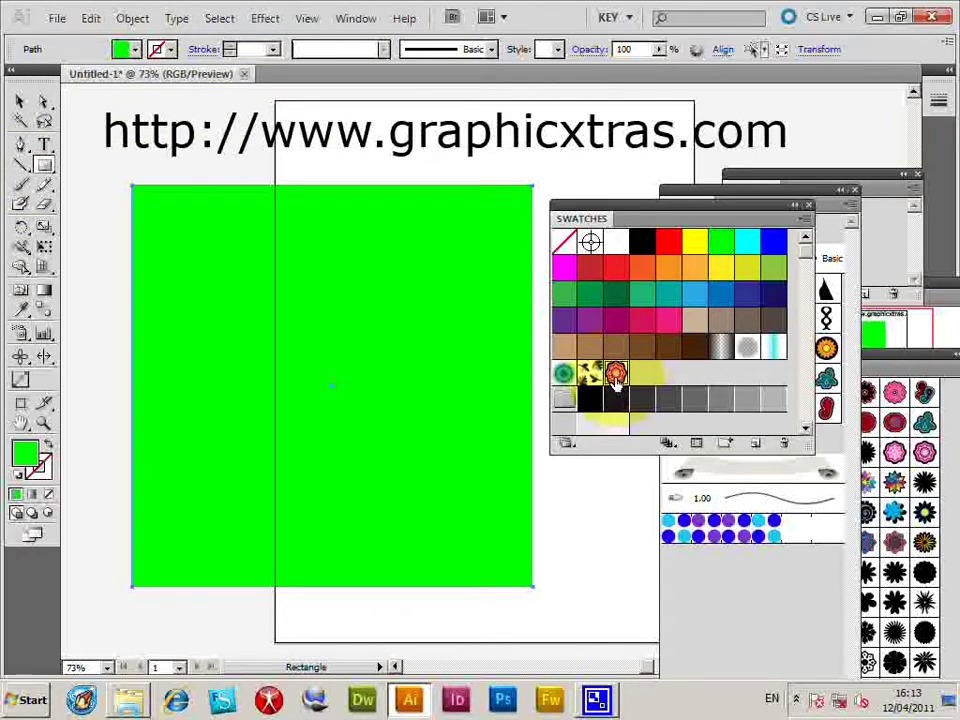
{"action": "left_click", "coordinate": [615, 374]}
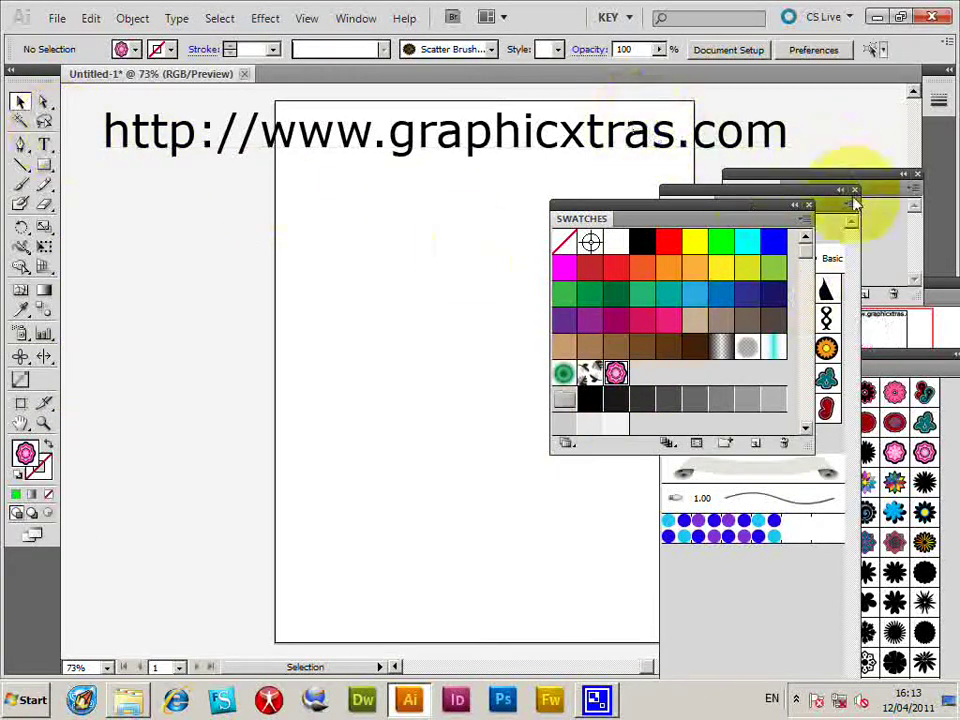
Place the teal flower brush design on the artboard, then resize and reposition it
{"action": "left_click", "coordinate": [822, 197]}
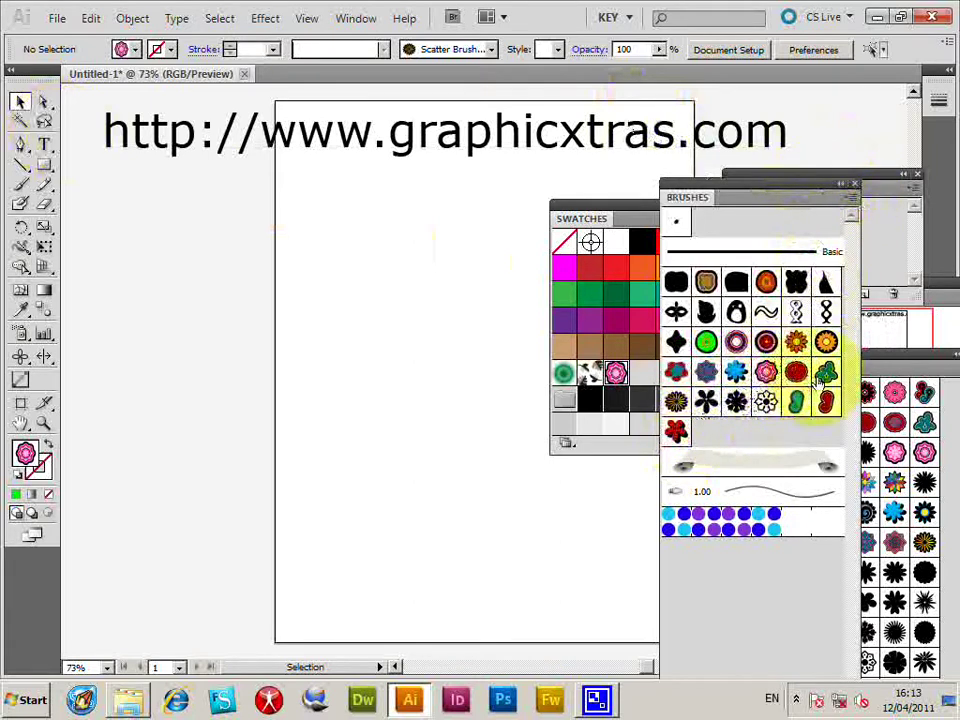
{"action": "mouse_move", "coordinate": [828, 375]}
{"action": "left_mouse_down"}
{"action": "mouse_move", "coordinate": [296, 411]}
{"action": "mouse_move", "coordinate": [310, 421]}
{"action": "left_mouse_up"}
{"action": "mouse_move", "coordinate": [366, 468]}
{"action": "left_mouse_down"}
{"action": "mouse_move", "coordinate": [380, 512]}
{"action": "mouse_move", "coordinate": [418, 568]}
{"action": "mouse_move", "coordinate": [422, 561]}
{"action": "left_mouse_up"}
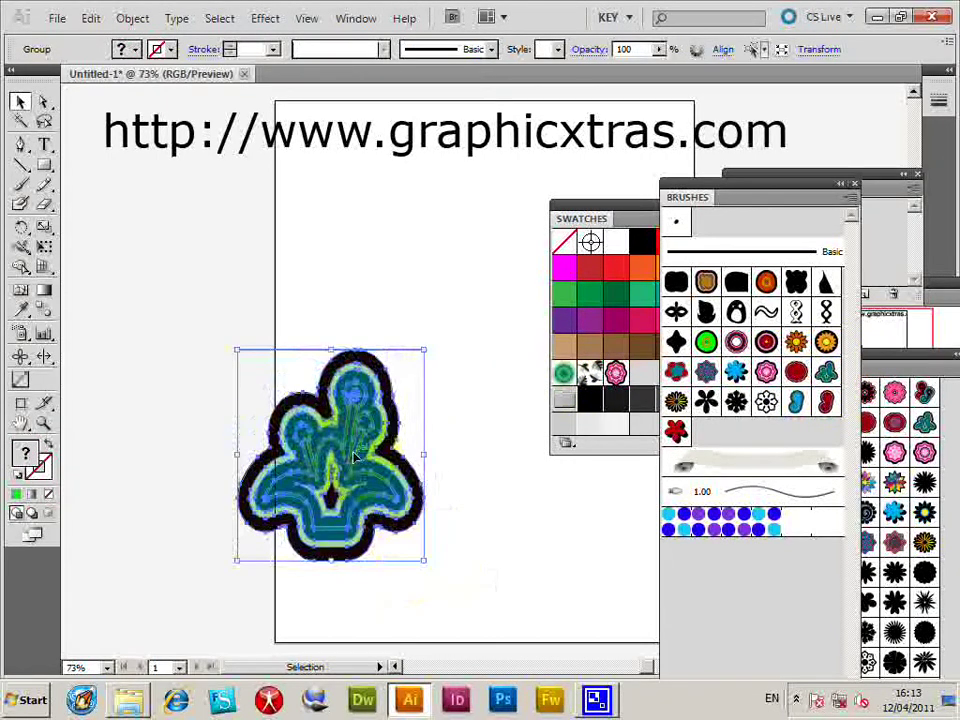
{"action": "left_click_drag", "start_coordinate": [402, 405], "coordinate": [463, 408]}
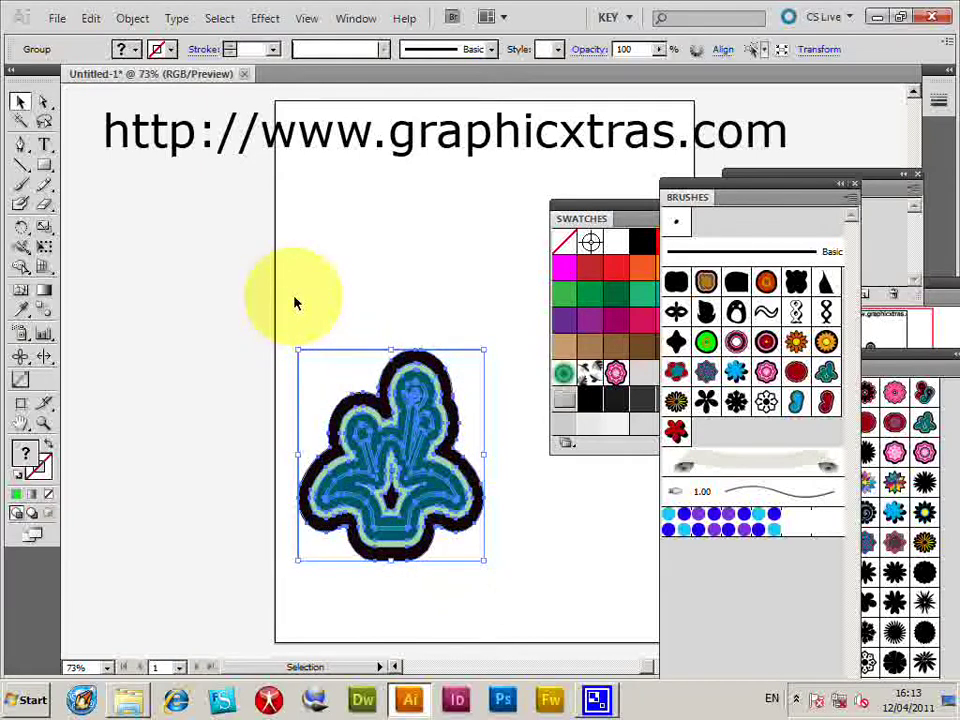
{"action": "left_click_drag", "start_coordinate": [297, 349], "coordinate": [350, 403]}
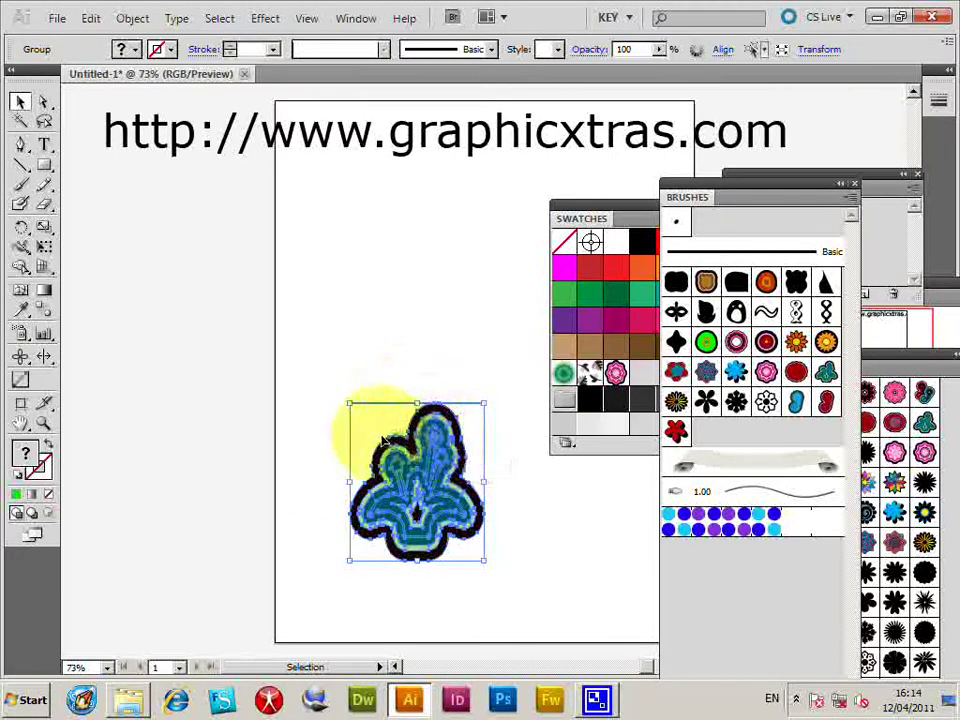
{"action": "mouse_move", "coordinate": [430, 467]}
{"action": "left_mouse_down"}
{"action": "mouse_move", "coordinate": [383, 417]}
{"action": "mouse_move", "coordinate": [405, 392]}
{"action": "mouse_move", "coordinate": [540, 395]}
{"action": "mouse_move", "coordinate": [568, 428]}
{"action": "left_mouse_up"}
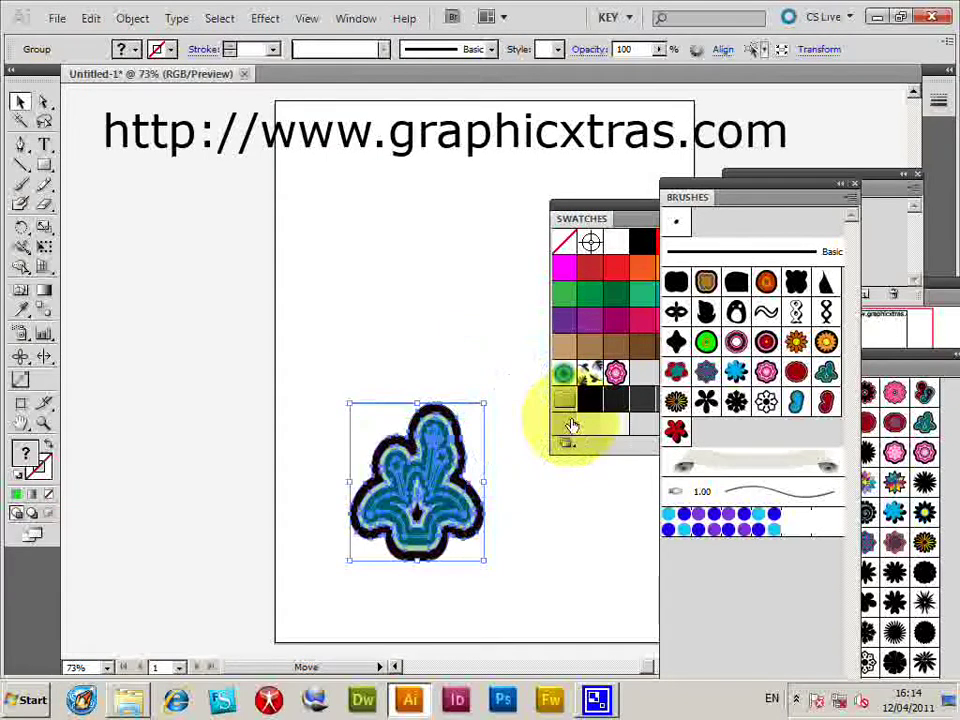
Drag the teal flower into the Swatches panel as a pattern, then delete it from the artboard
{"action": "left_click", "coordinate": [588, 221]}
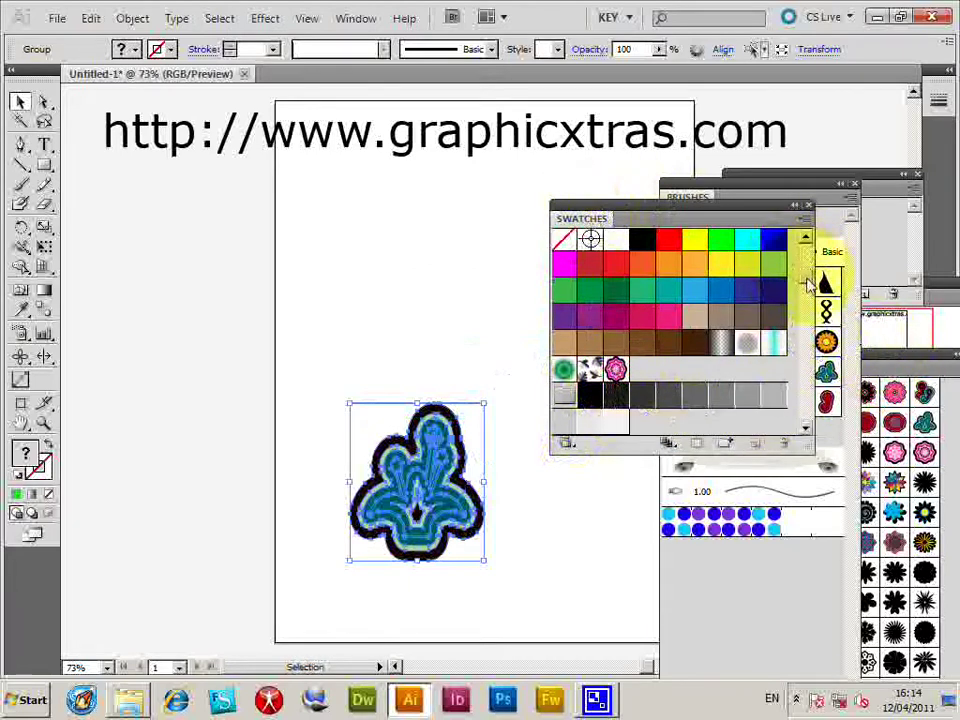
{"action": "left_click", "coordinate": [292, 378]}
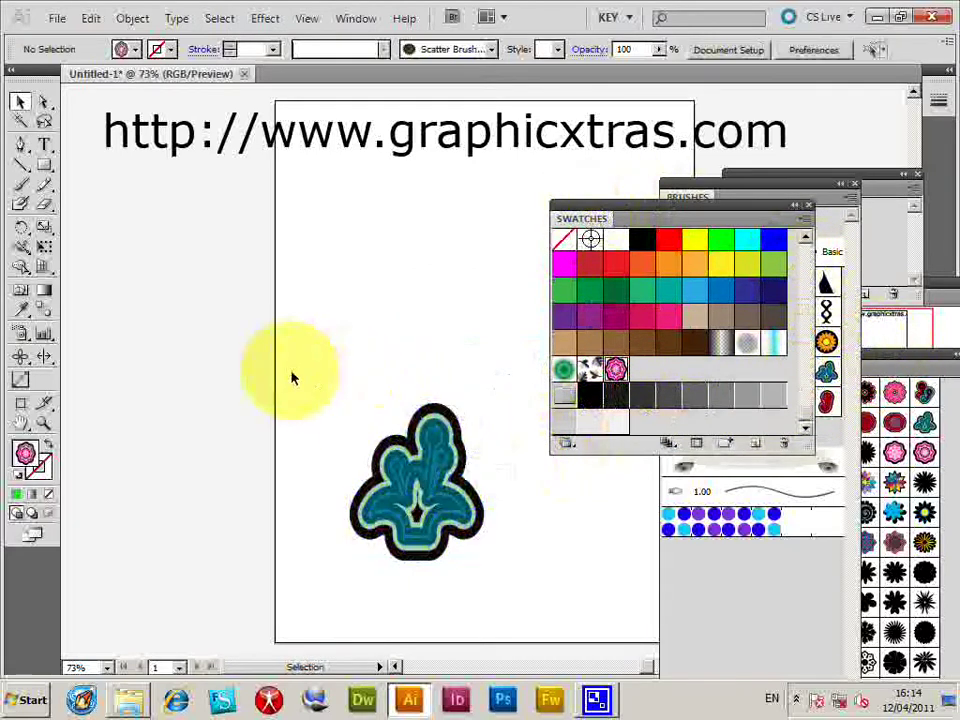
{"action": "left_click_drag", "start_coordinate": [462, 505], "coordinate": [645, 437]}
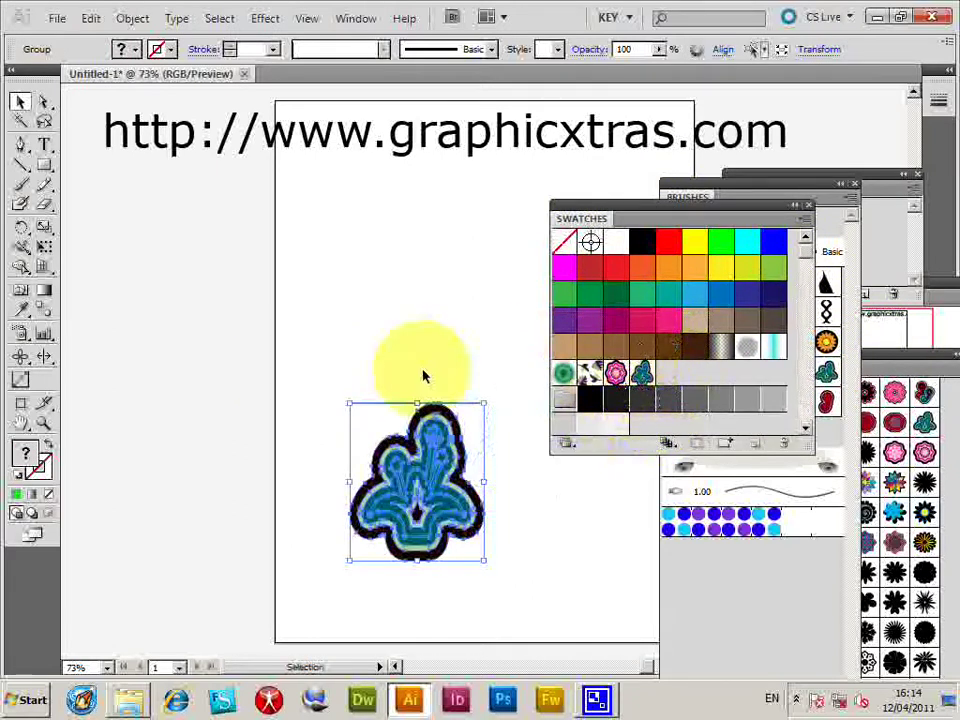
{"action": "key", "text": "Delete"}
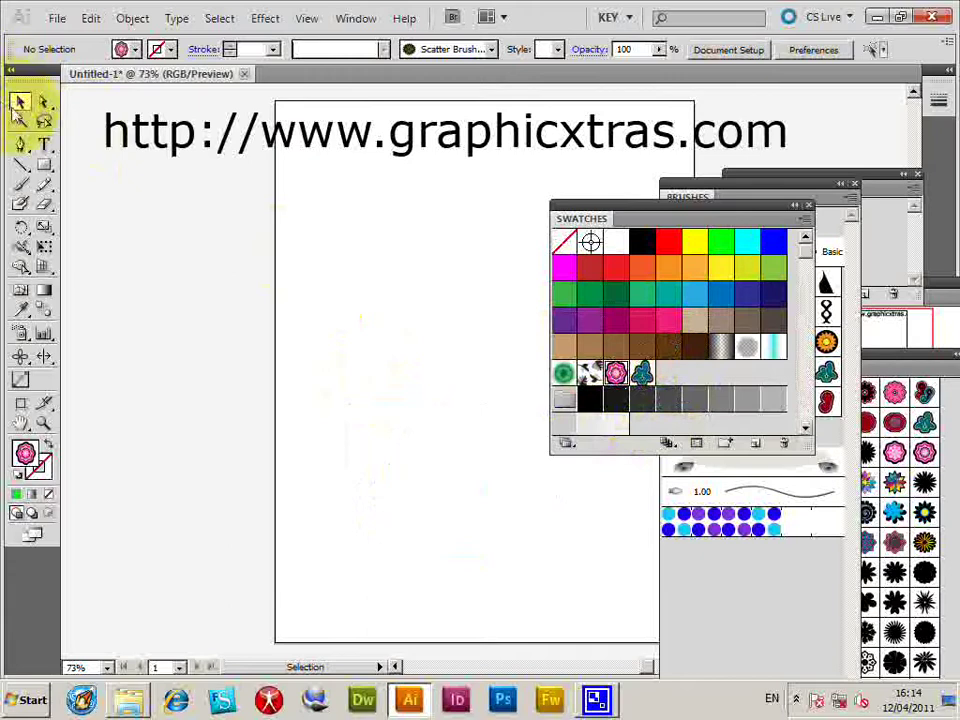
Draw a large ellipse with the Ellipse tool and fill it with the teal flower pattern swatch
{"action": "left_click", "coordinate": [44, 165]}
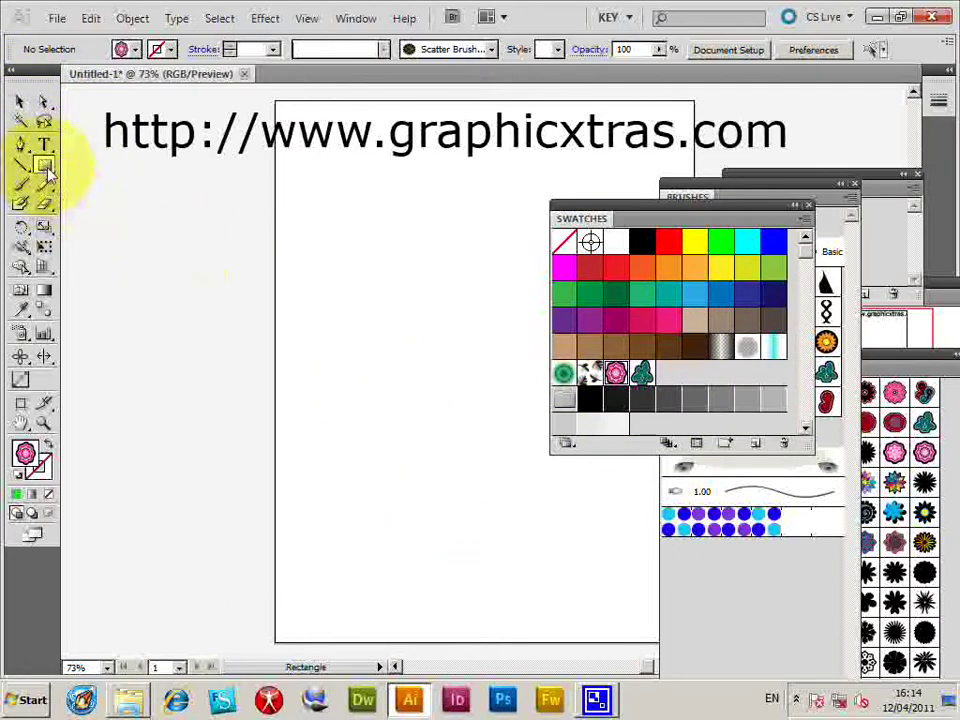
{"action": "left_click_drag", "start_coordinate": [44, 165], "coordinate": [508, 575]}
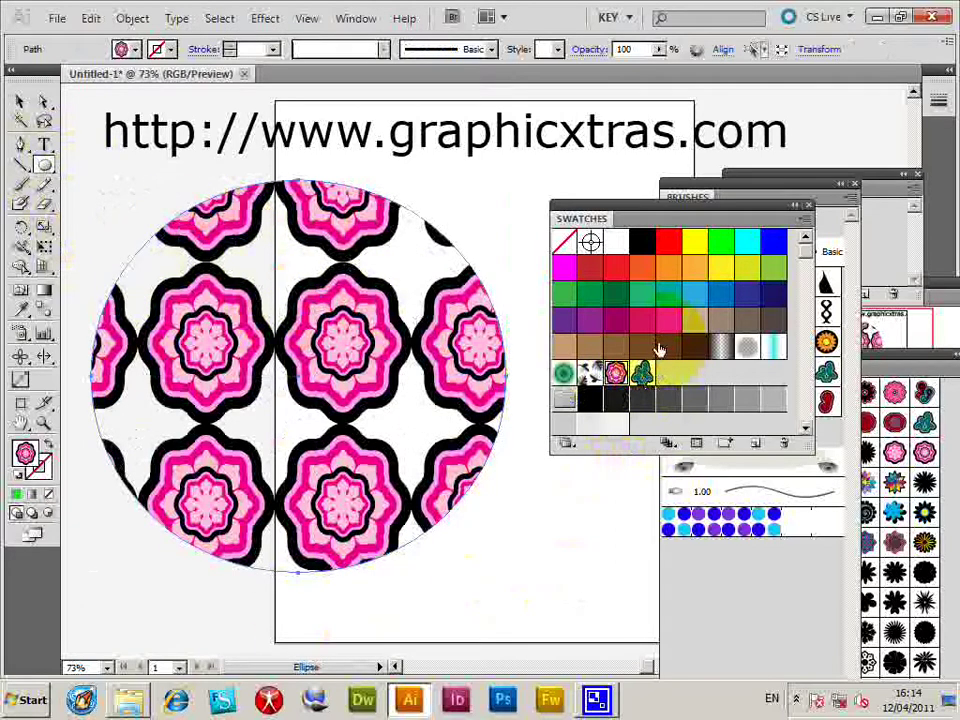
{"action": "left_click", "coordinate": [641, 373]}
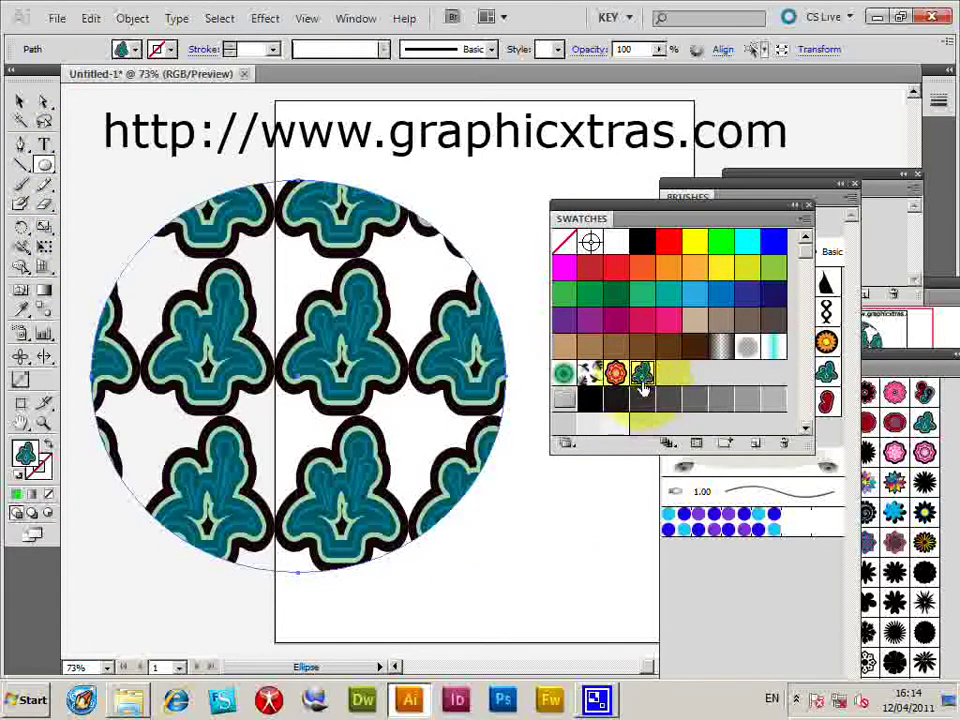